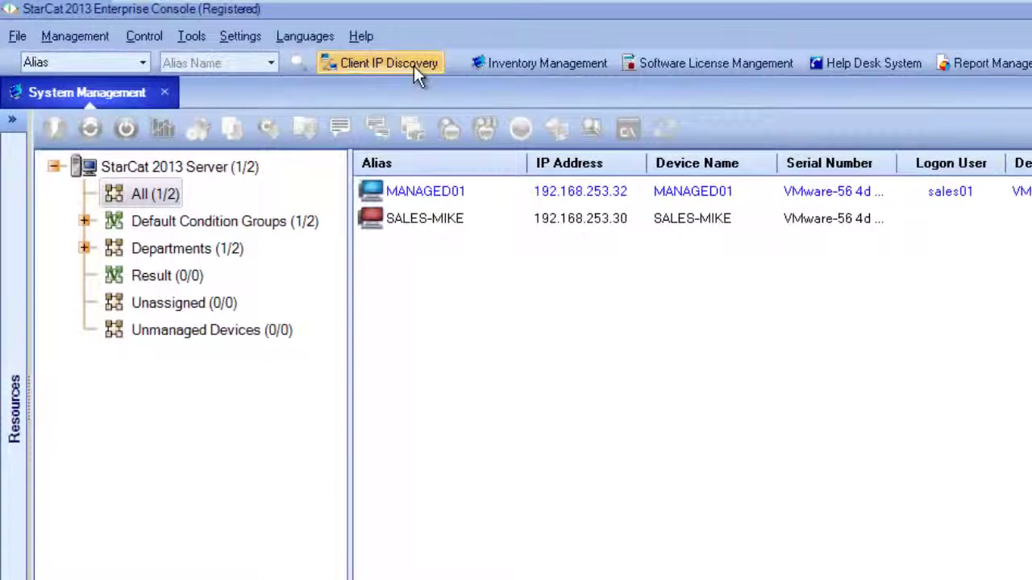
Discover client devices in the IP range 192.168.253.1-254 and display the Unmanaged Devices group.
left_click(390, 63)
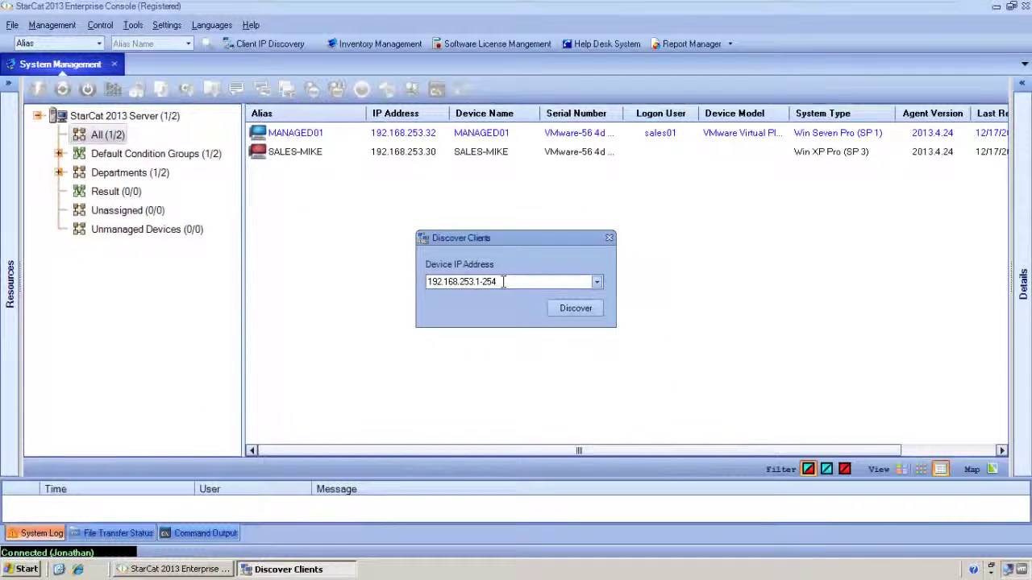
left_click(576, 308)
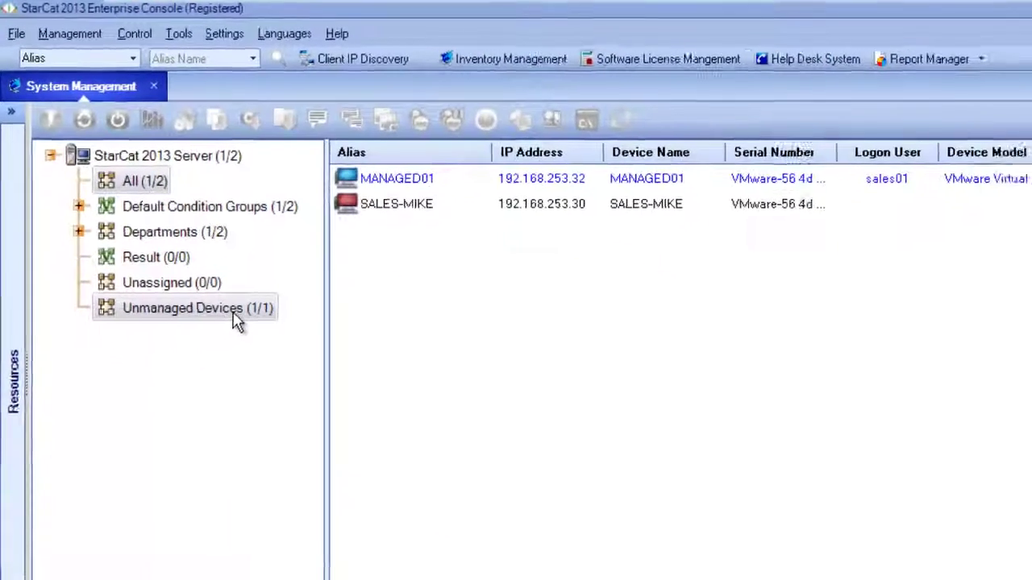
left_click(300, 404)
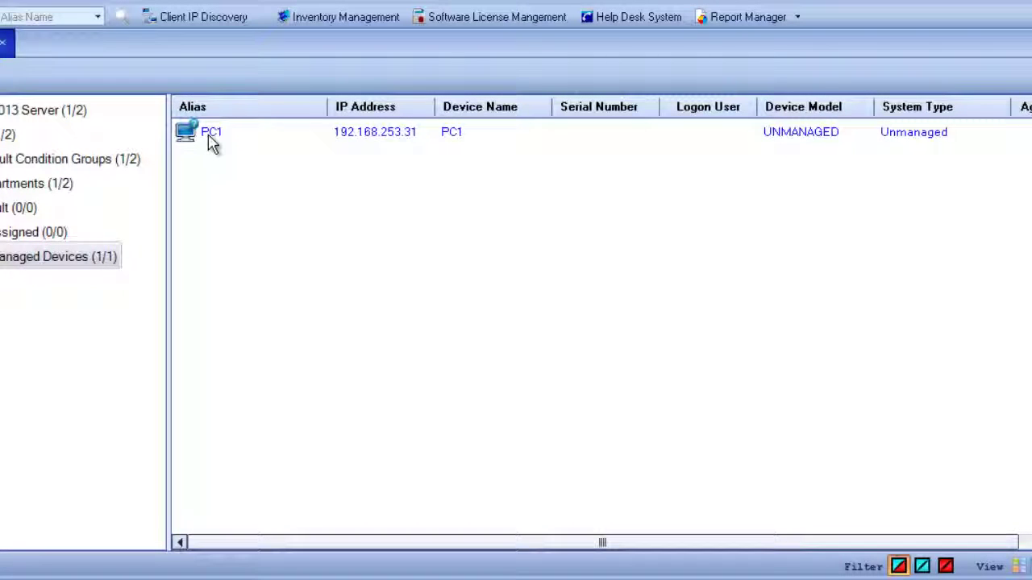
Deploy the agent to the unmanaged device PC1 using the listed administrator credentials, closing the deployment dialog when done.
right_click(208, 134)
mouse_move(267, 152)
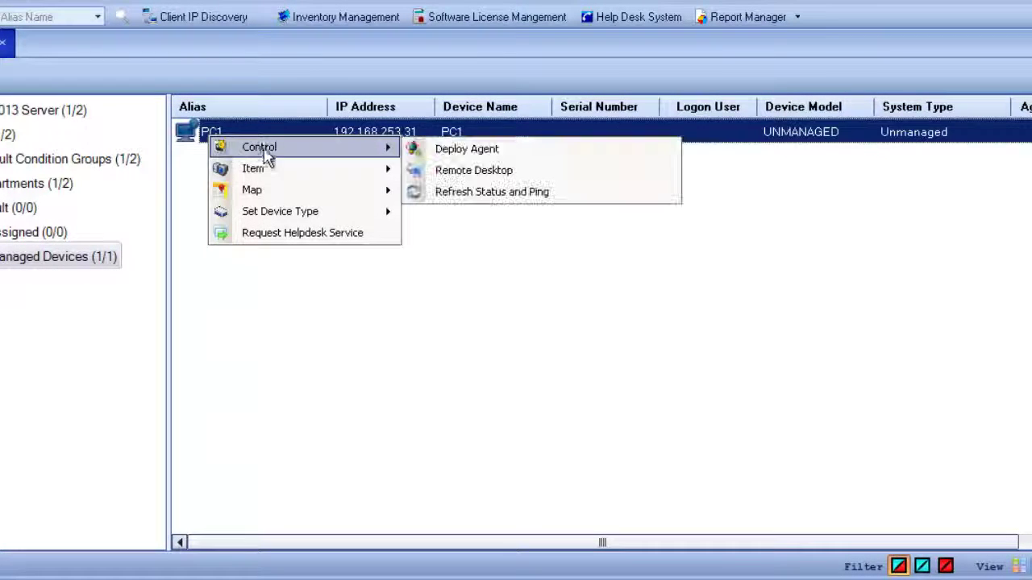
left_click(472, 158)
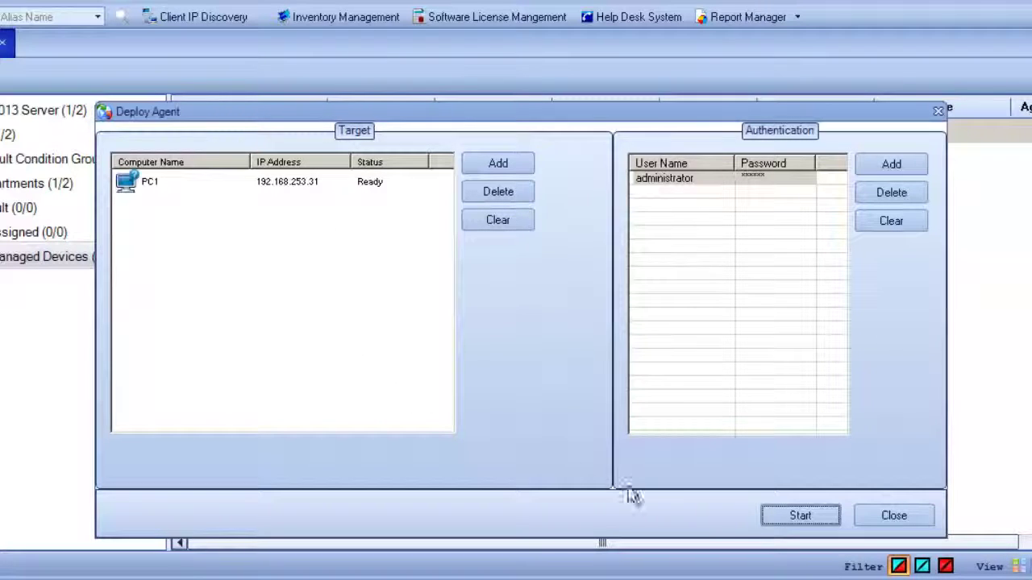
left_click(812, 523)
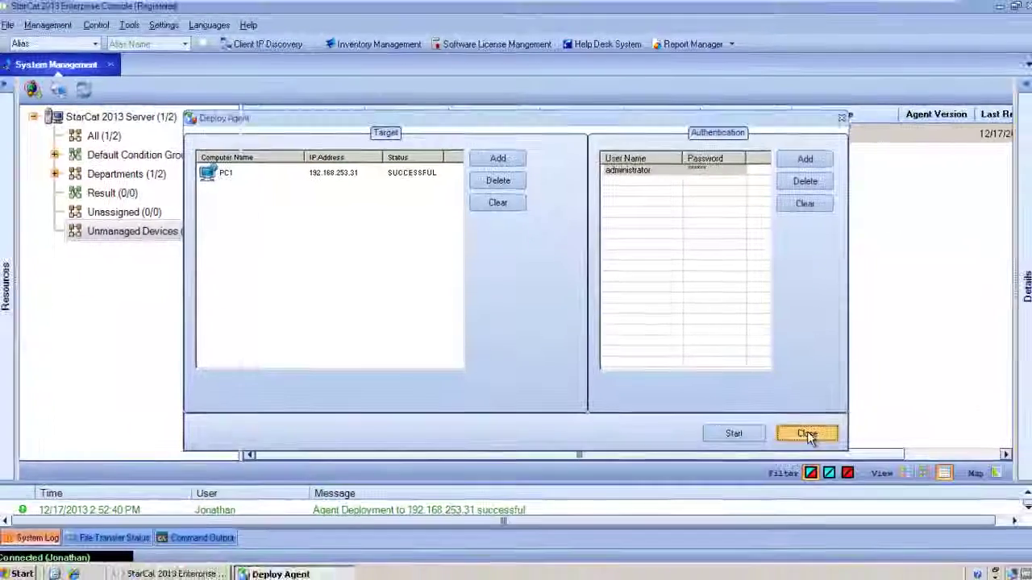
left_click(836, 461)
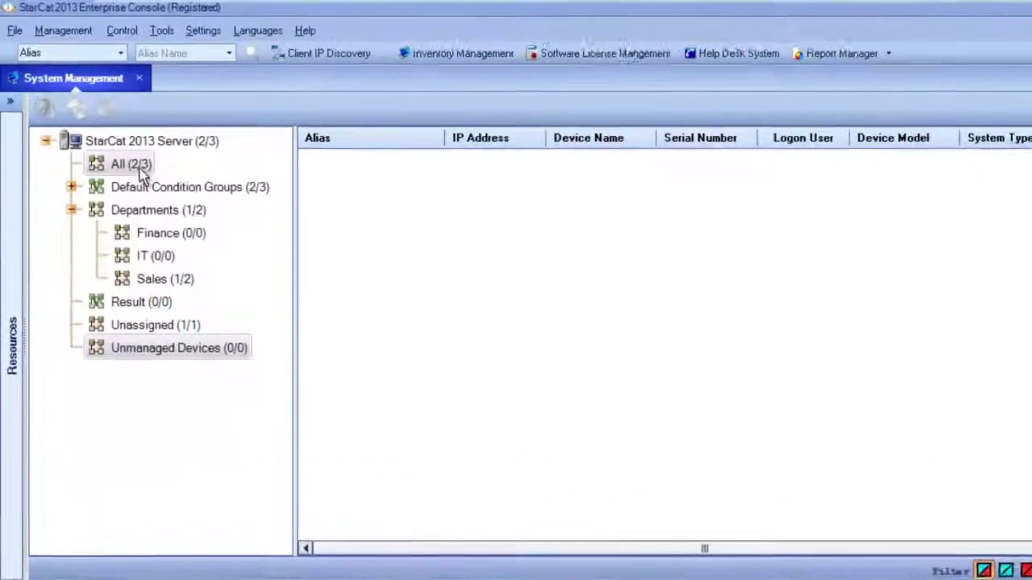
List all devices and examine the general, hardware, software and patch details of MANAGED01.
left_click(141, 167)
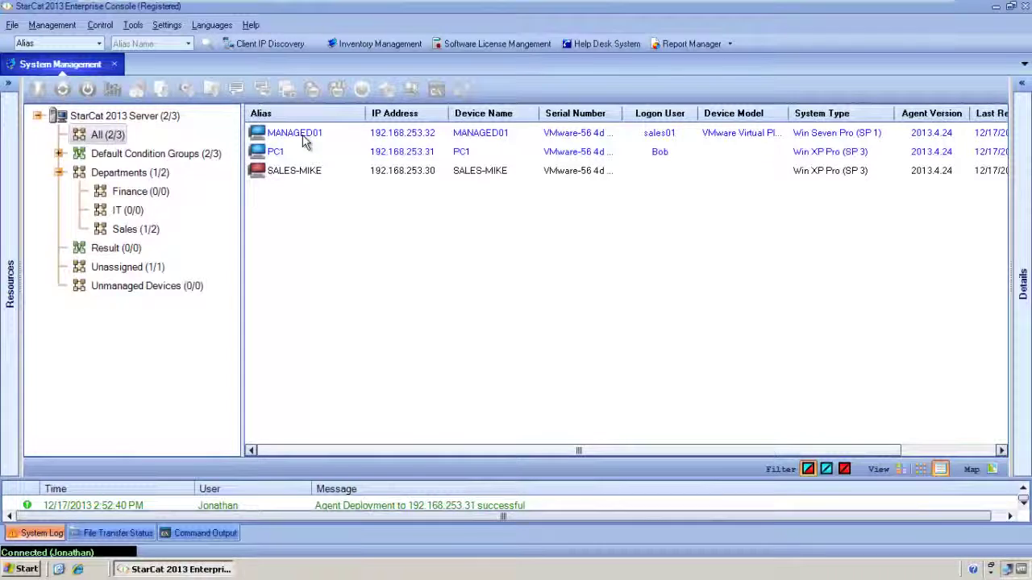
double_click(304, 139)
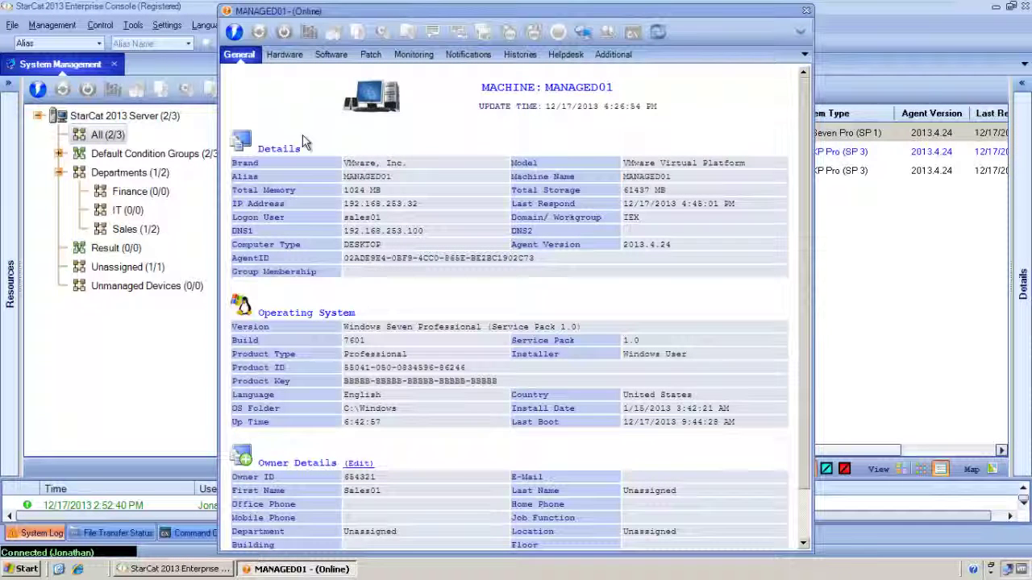
left_click(286, 57)
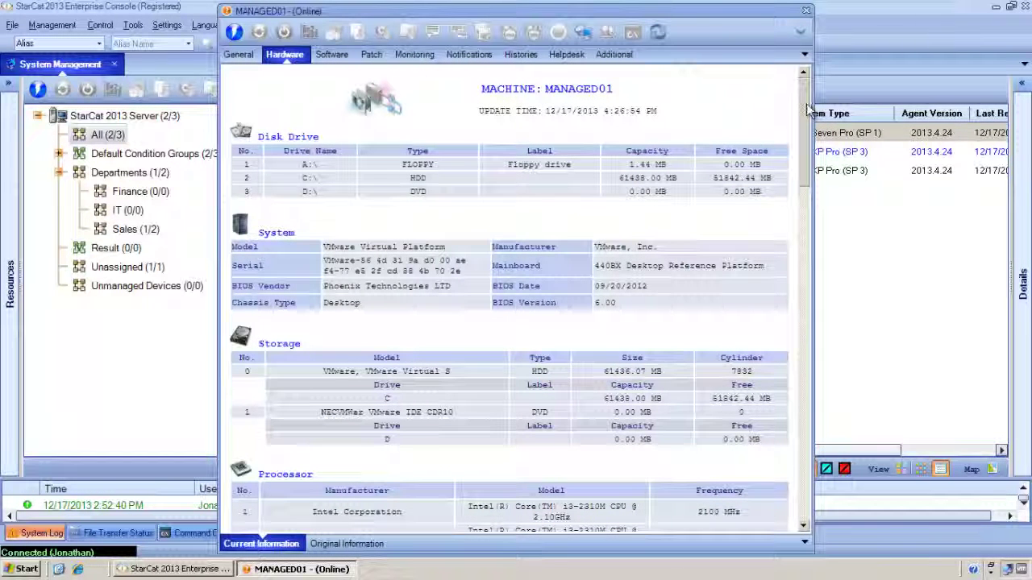
mouse_move(809, 109)
left_mouse_down()
mouse_move(844, 269)
mouse_move(821, 421)
mouse_move(814, 103)
left_mouse_up()
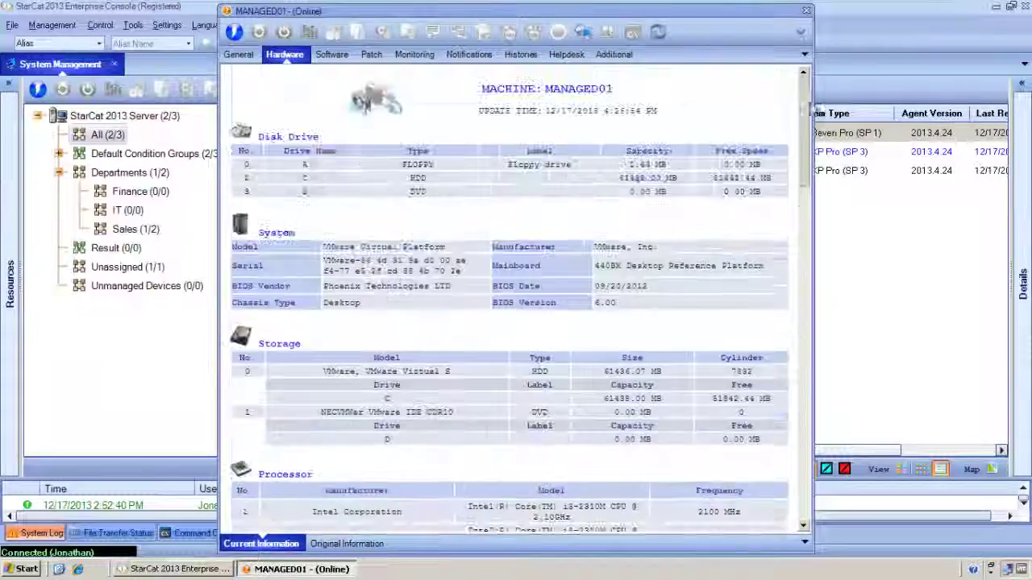
left_click(337, 53)
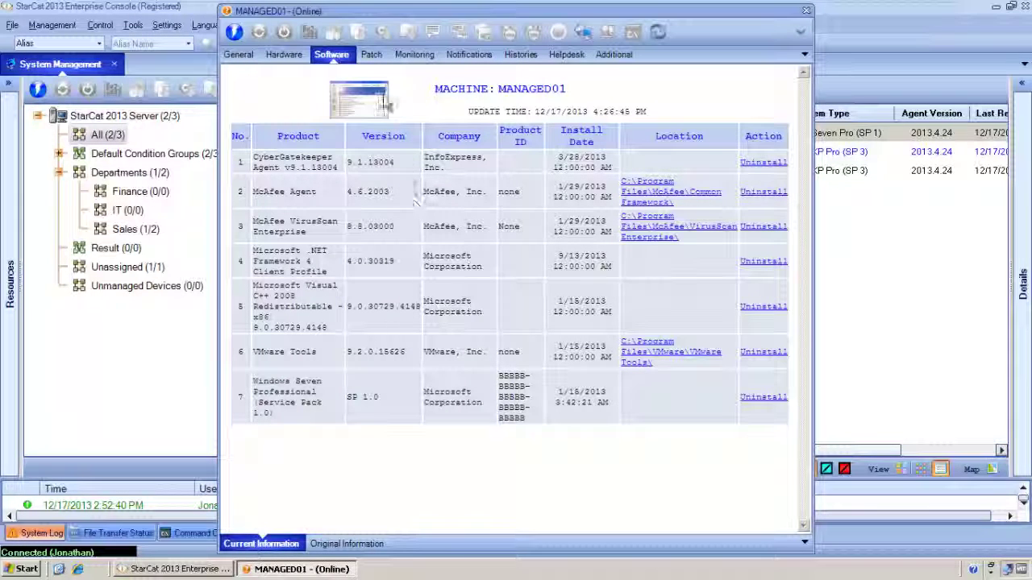
left_click(378, 62)
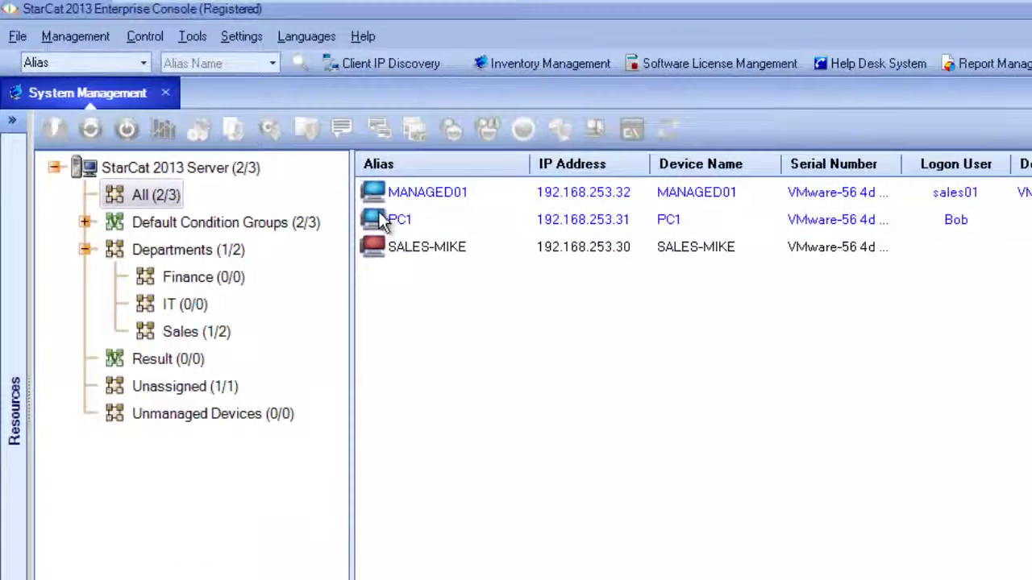
Move PC1 into the IT group under Departments.
left_click_drag(380, 216, 163, 310)
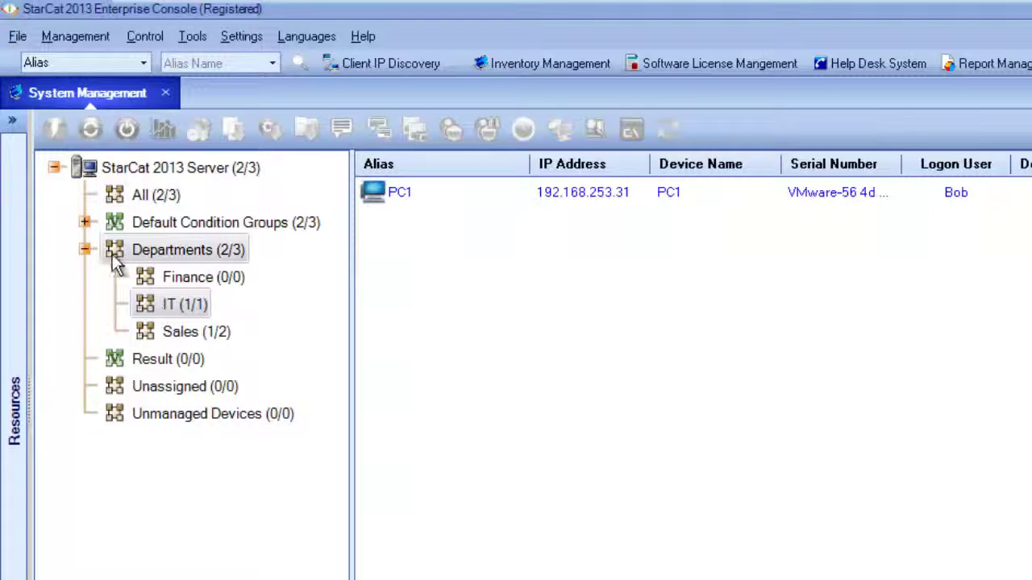
Expand Antivirus Tools within Default Condition Groups and view the devices listed under Avira, McAfee and Symantec.
left_click(85, 222)
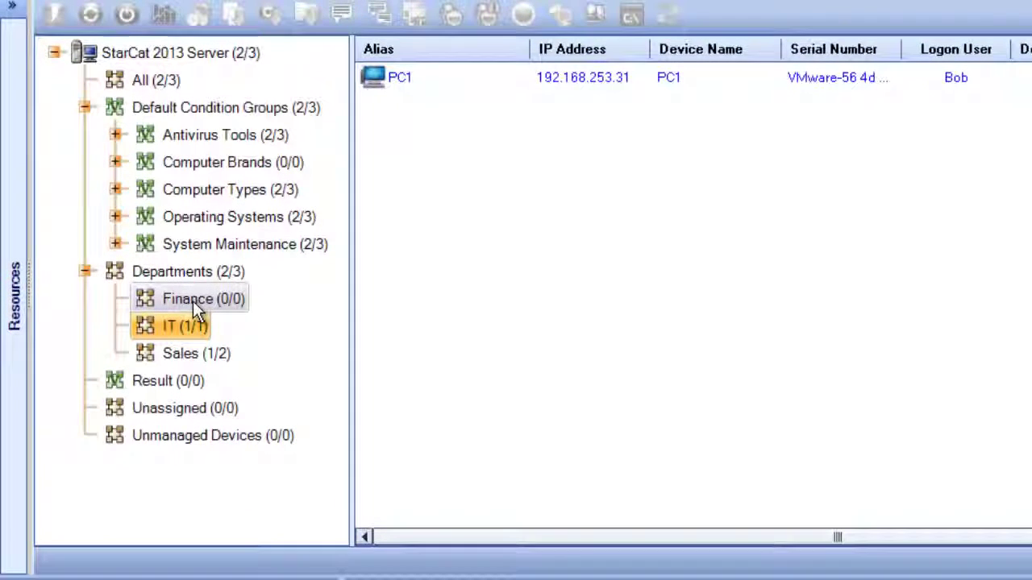
left_click(116, 134)
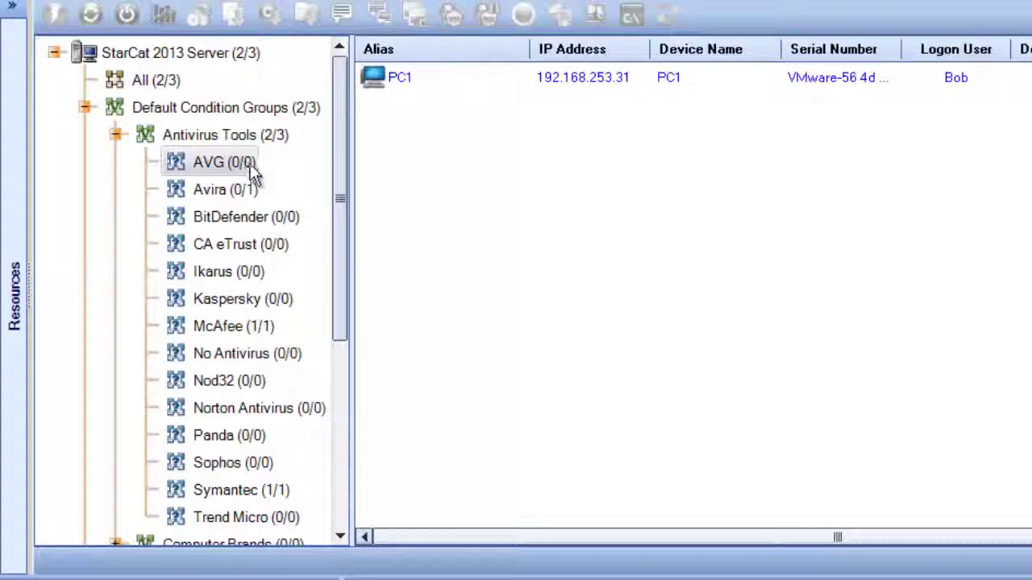
left_click(255, 193)
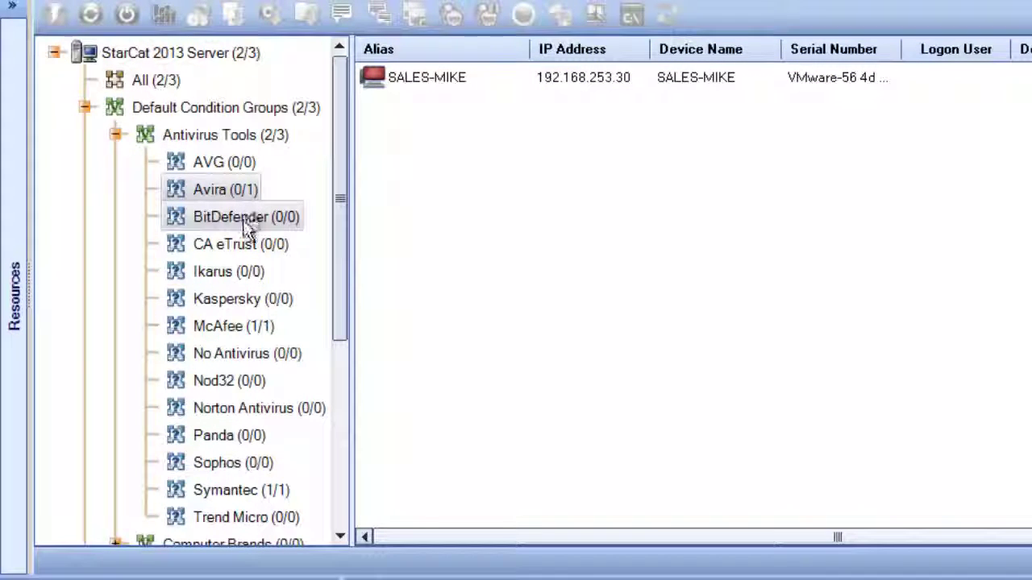
left_click(242, 326)
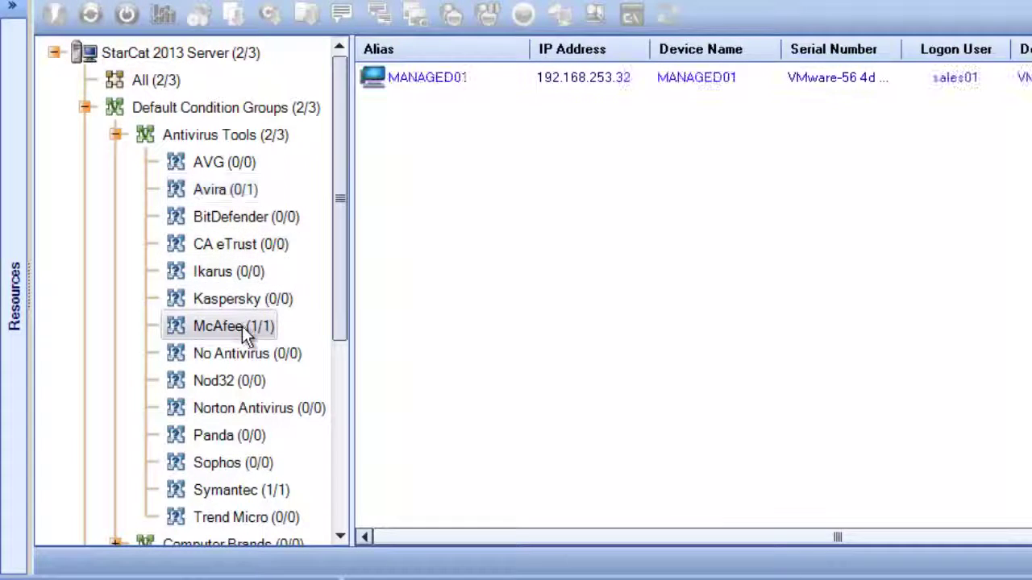
left_click(242, 491)
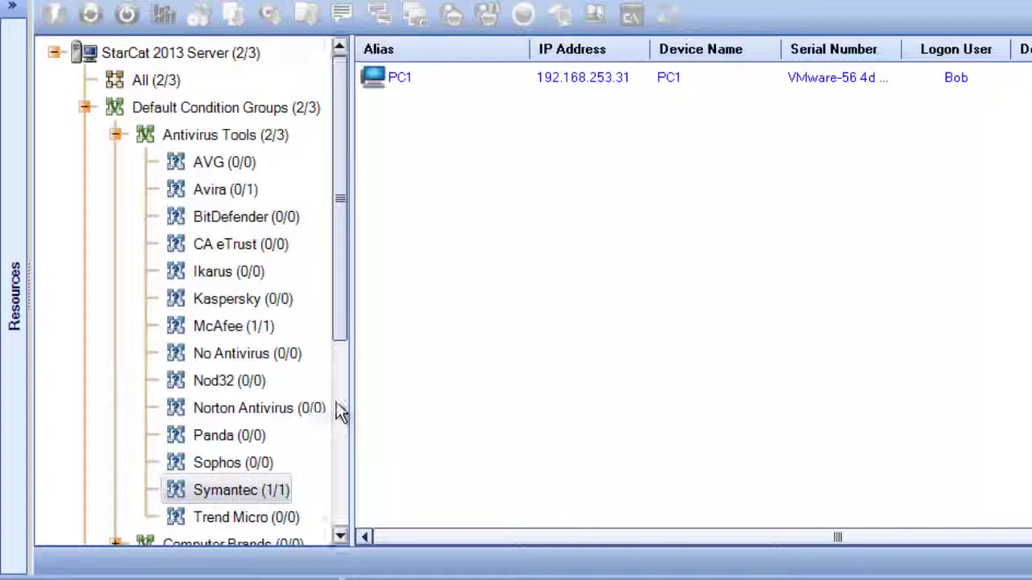
Bring up the options for adding a new group under the Result group.
left_click_drag(346, 320, 332, 516)
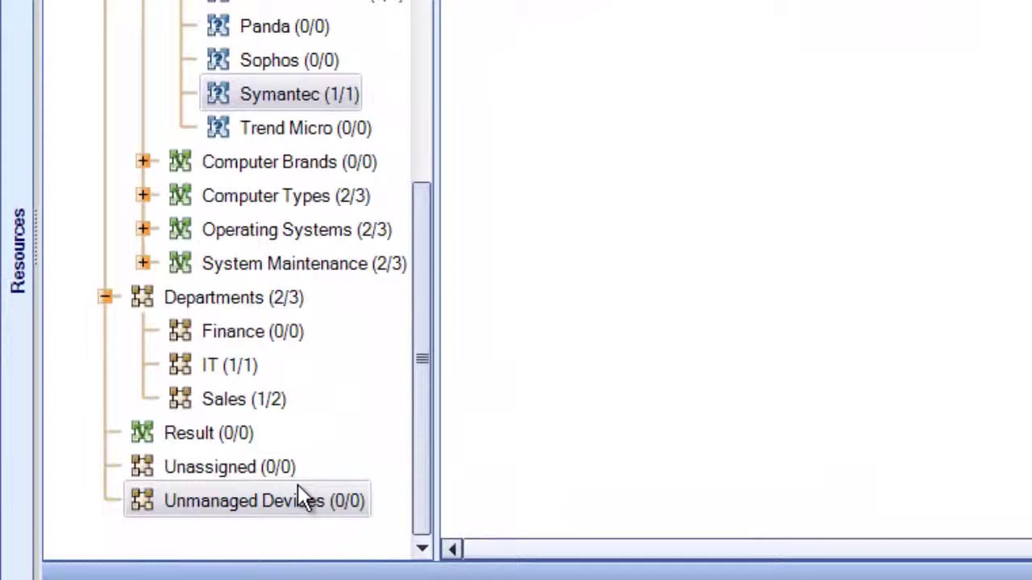
right_click(195, 432)
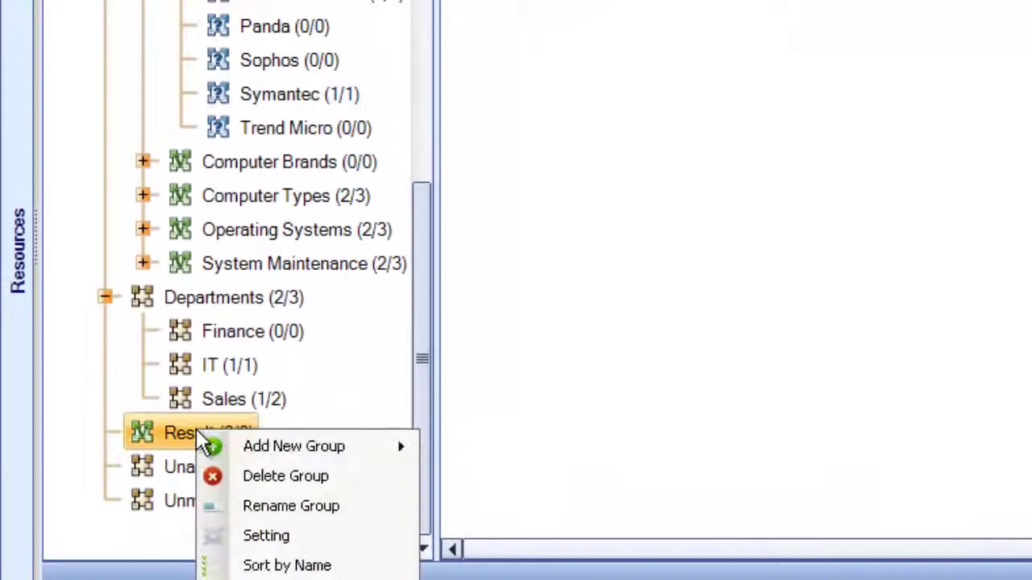
mouse_move(282, 450)
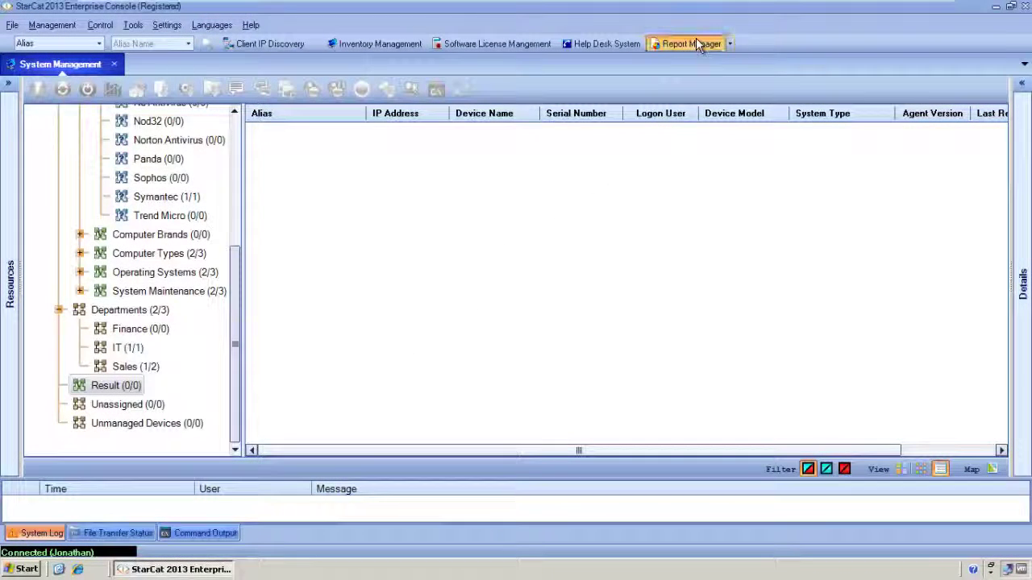
Open Report Manager and generate the Hardware Inventory report Computer Information by Network Card.
left_click(696, 43)
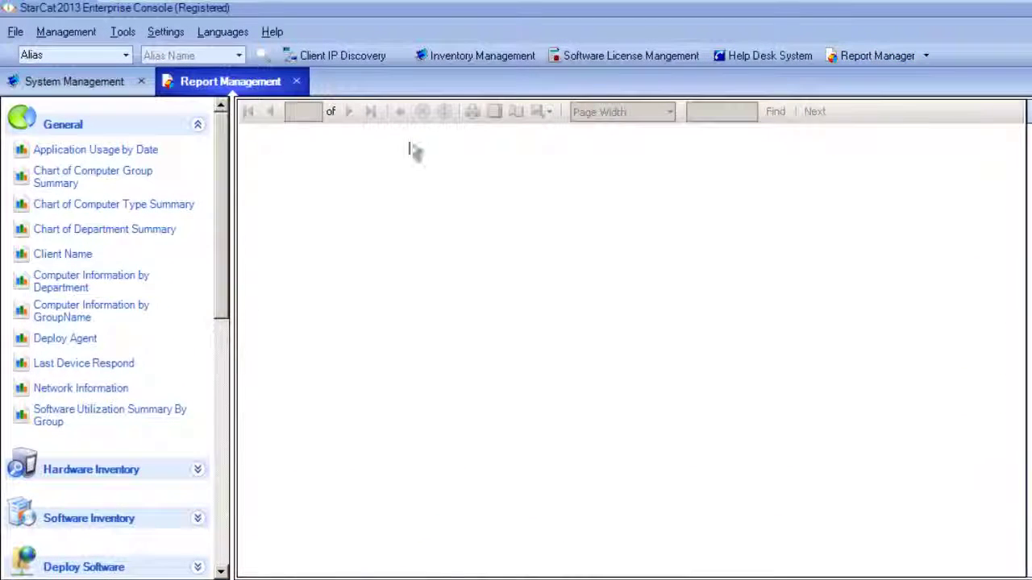
scroll(223, 242, "down", 5)
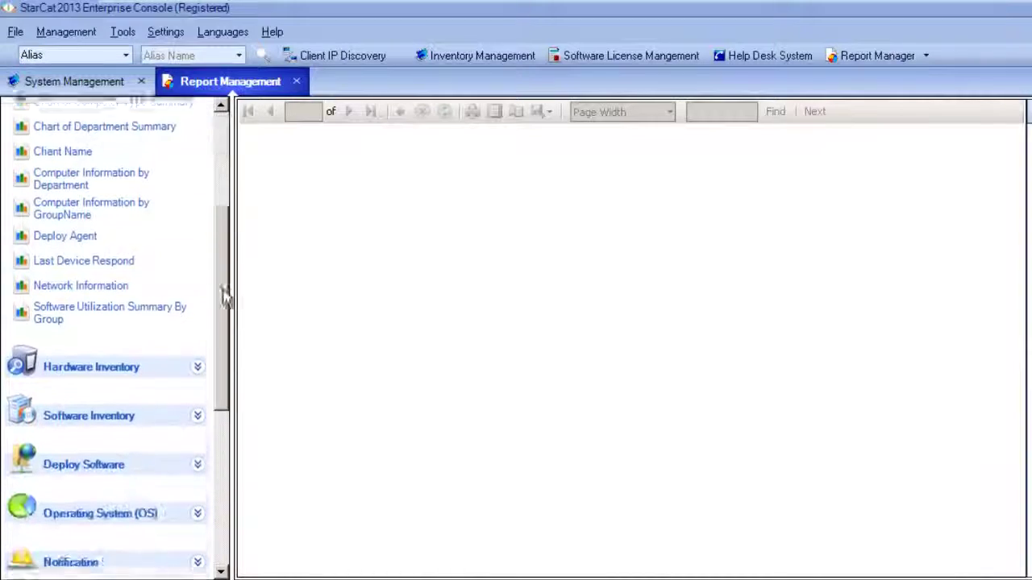
left_click(199, 295)
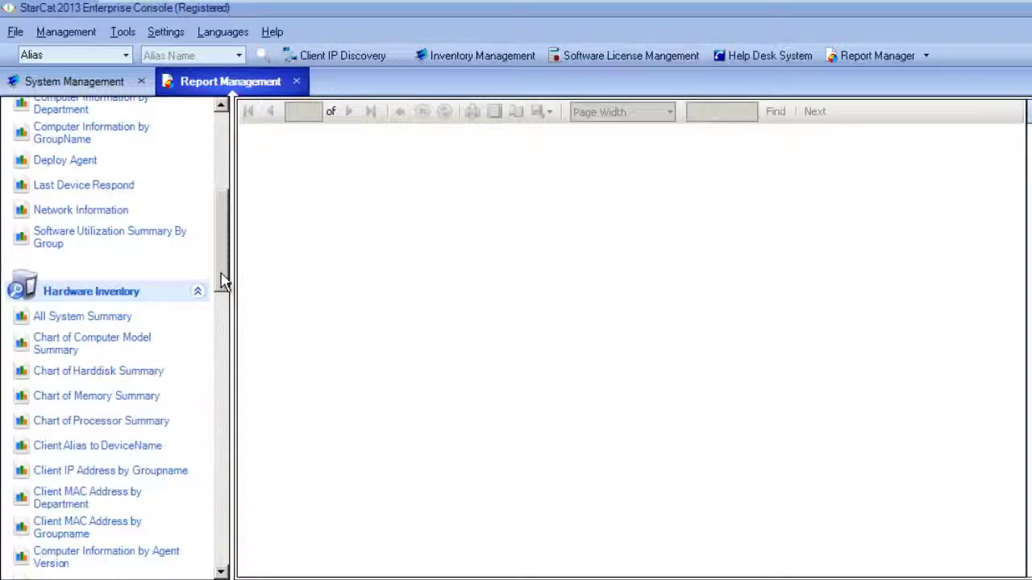
left_click_drag(224, 283, 212, 438)
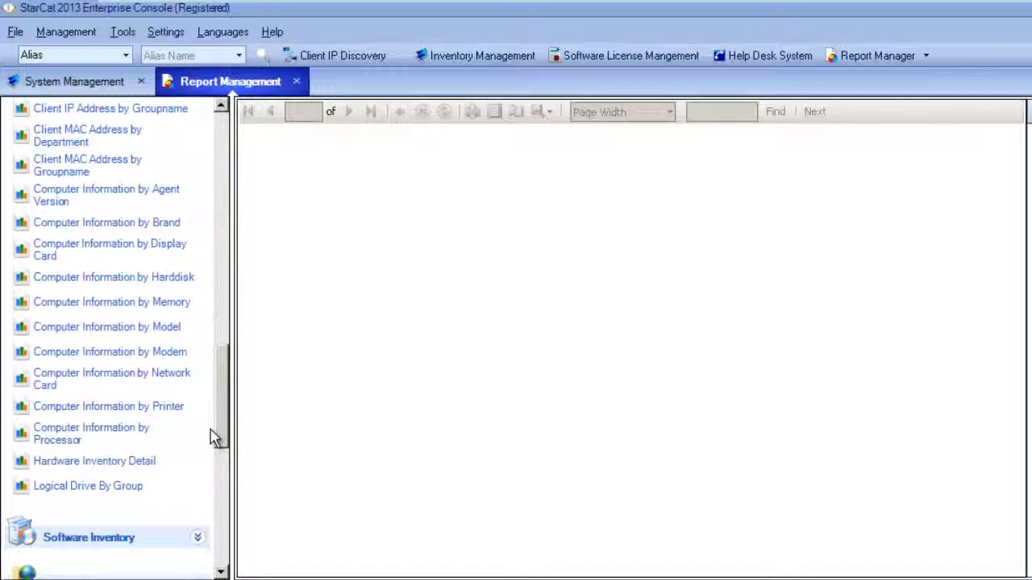
left_click(148, 377)
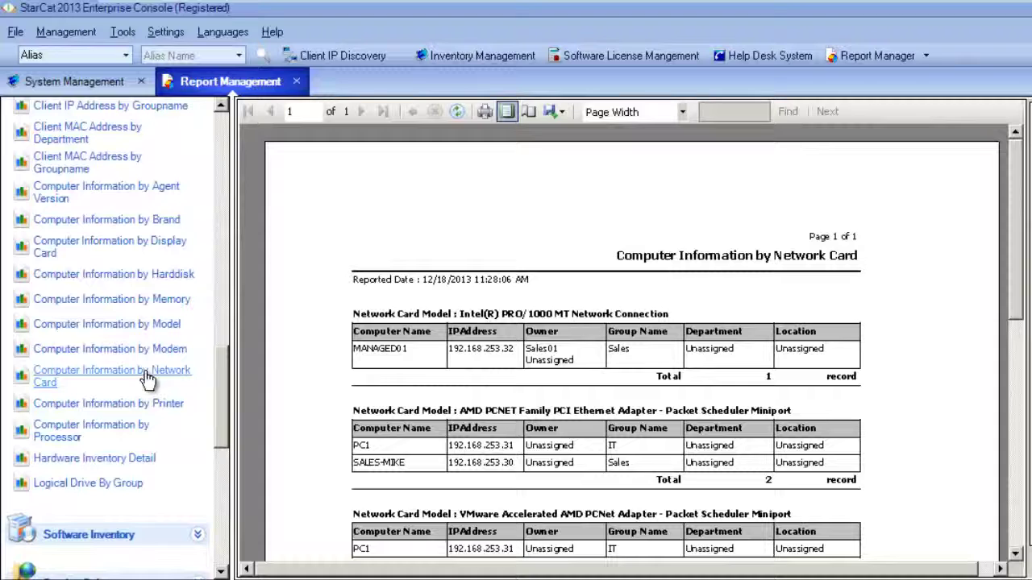
Generate the Top 25 Installed Softwares report from the Software Inventory category.
left_click_drag(224, 382, 223, 444)
left_click(202, 390)
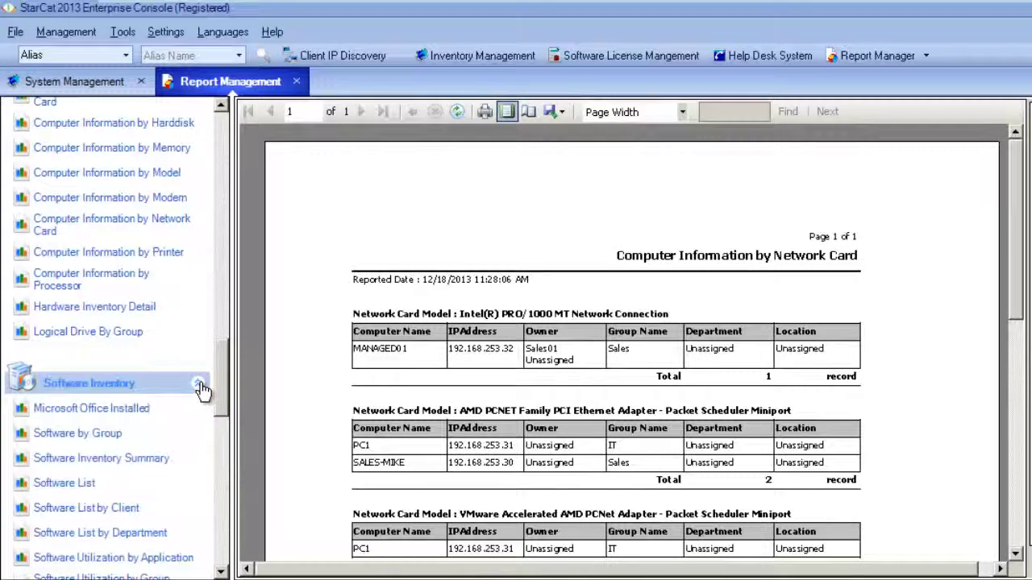
left_click_drag(226, 390, 218, 472)
left_click(127, 453)
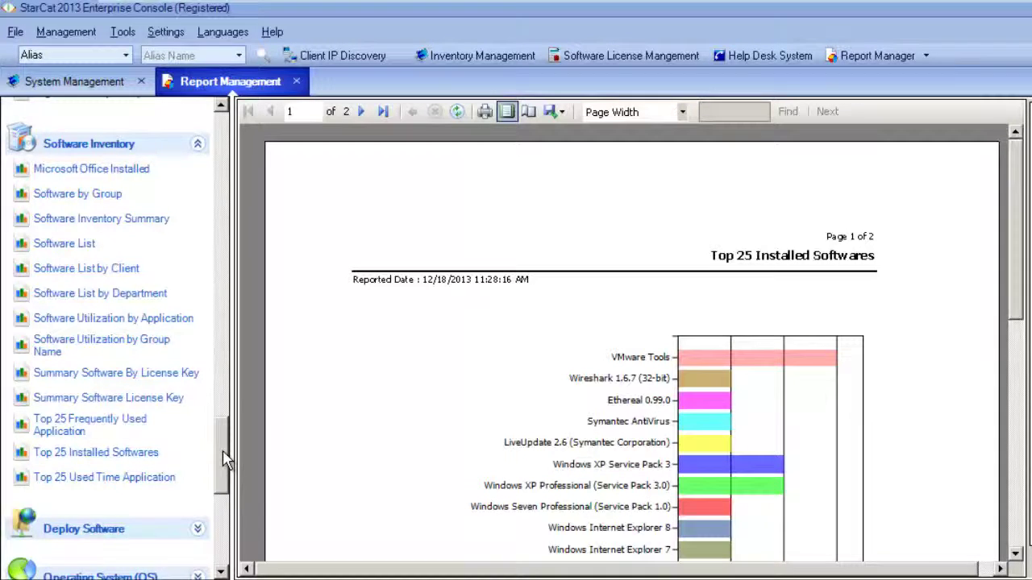
Generate the Chart of Operating System (OS) Summary Pie report and open its export format choices.
left_click_drag(225, 459, 223, 491)
left_click(130, 474)
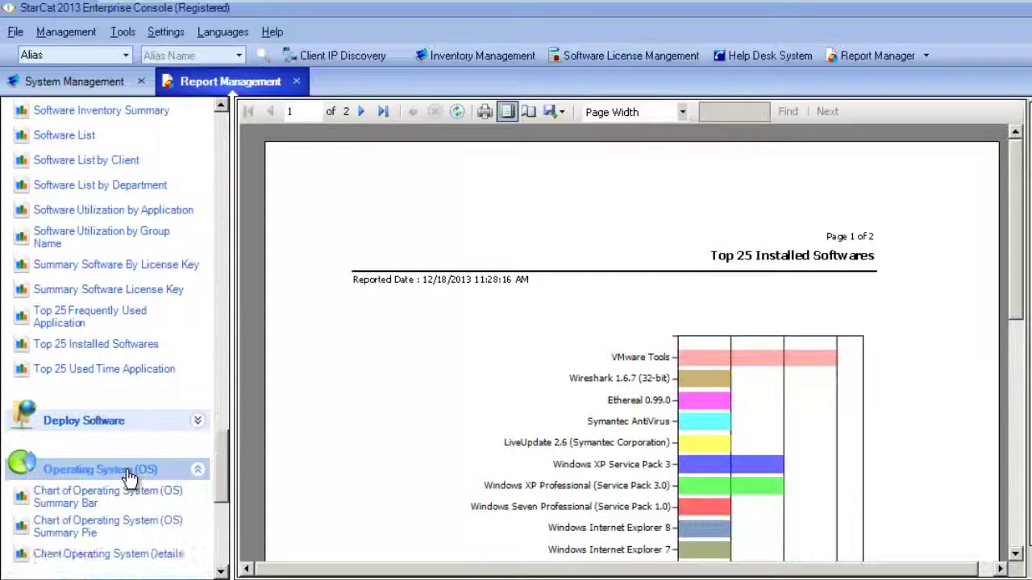
left_click(103, 532)
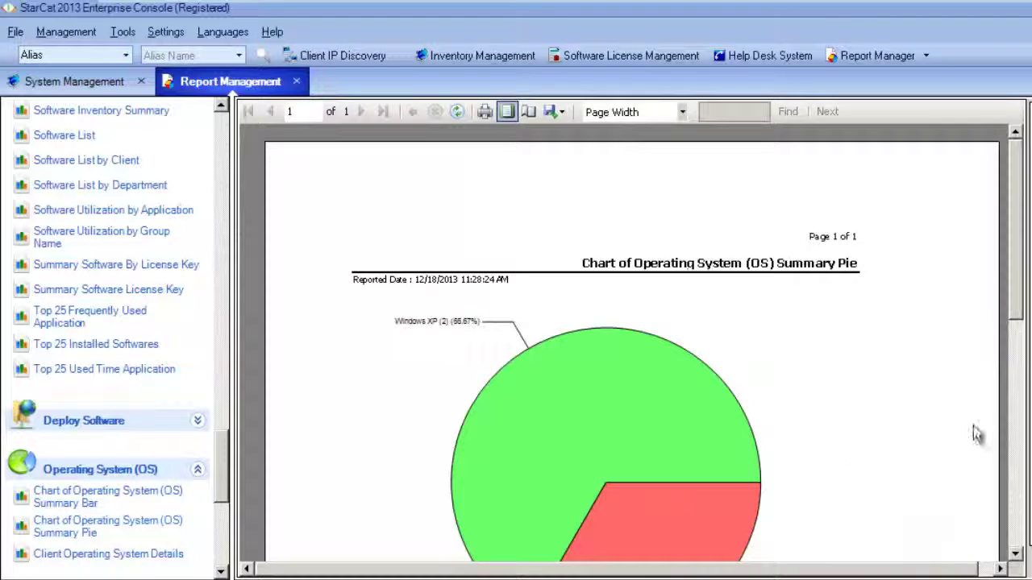
left_click_drag(1018, 290, 1016, 326)
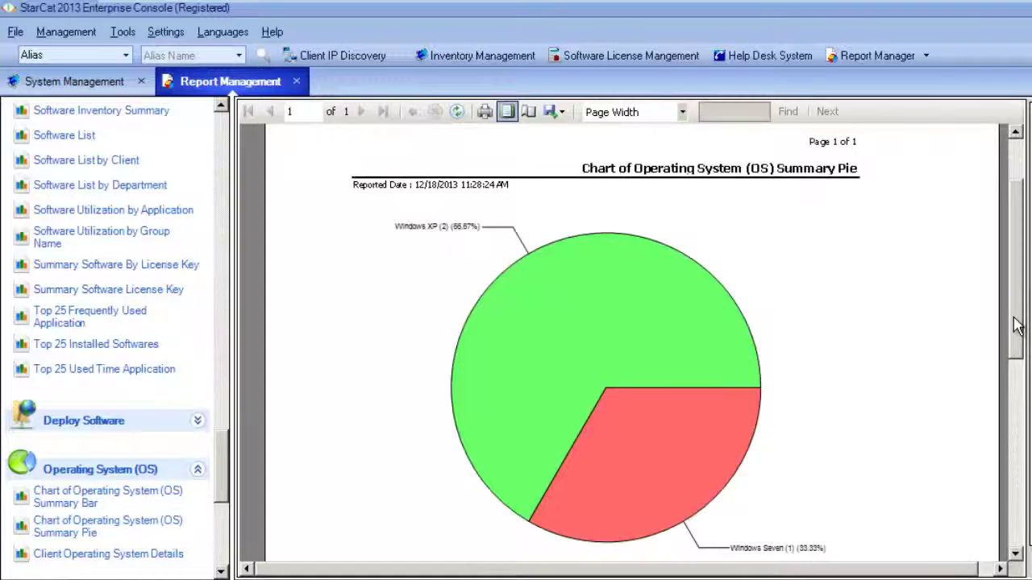
left_click(559, 113)
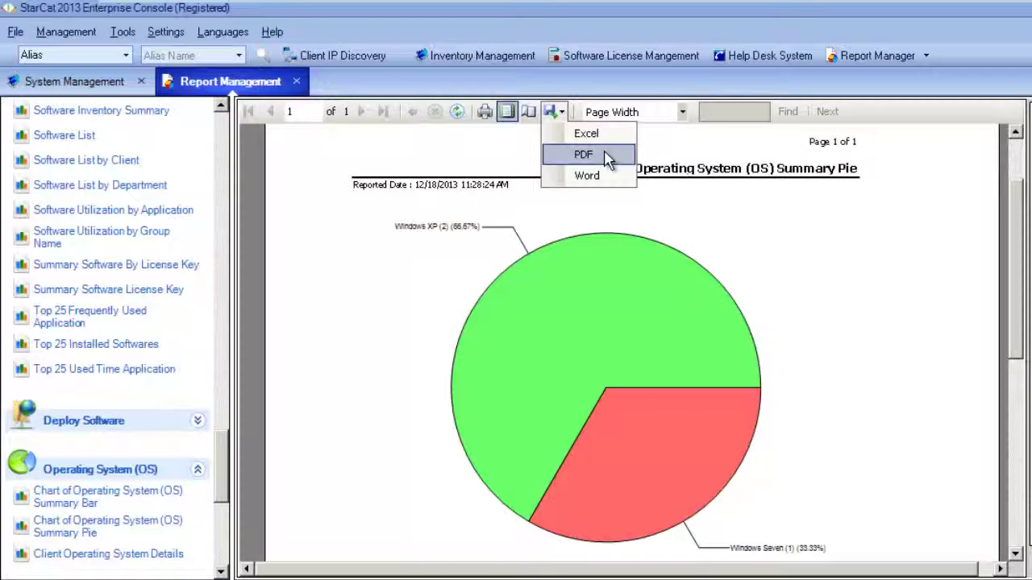